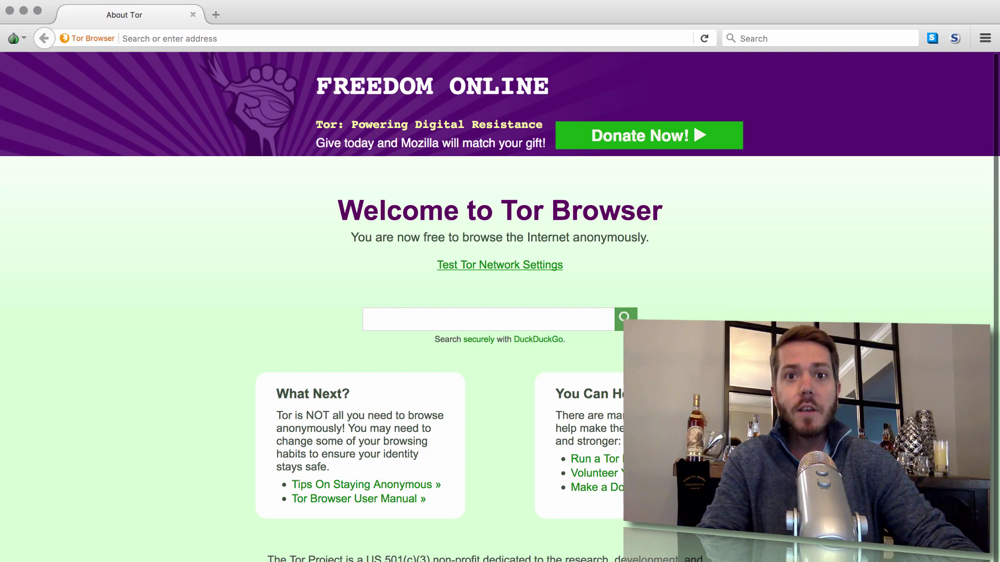
# Step: Load the bookmarked Bitfinex onion site, bitfinex4ietak3t.onion, from the Bookmarks menu
pyautogui.click(260, 0)
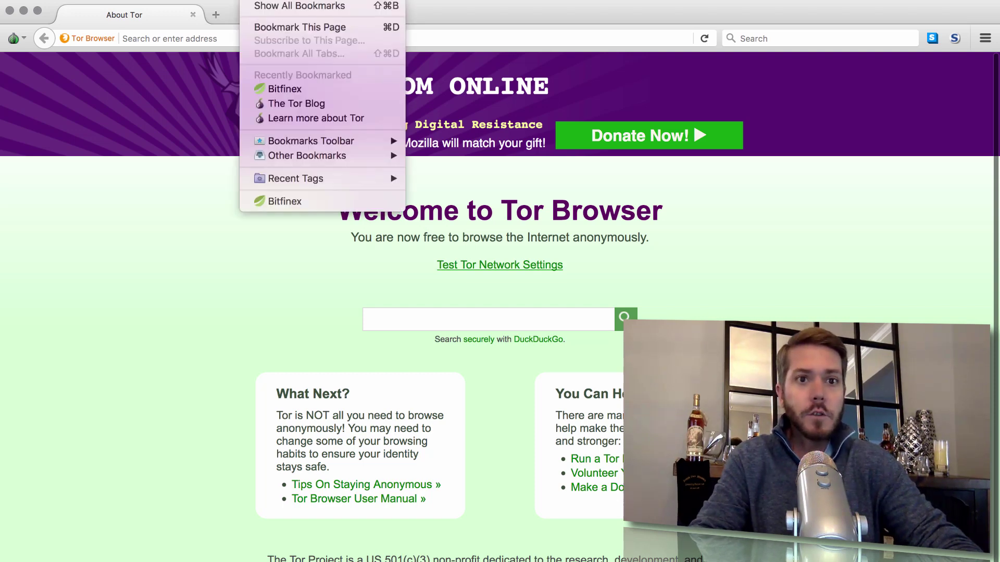
pyautogui.click(272, 89)
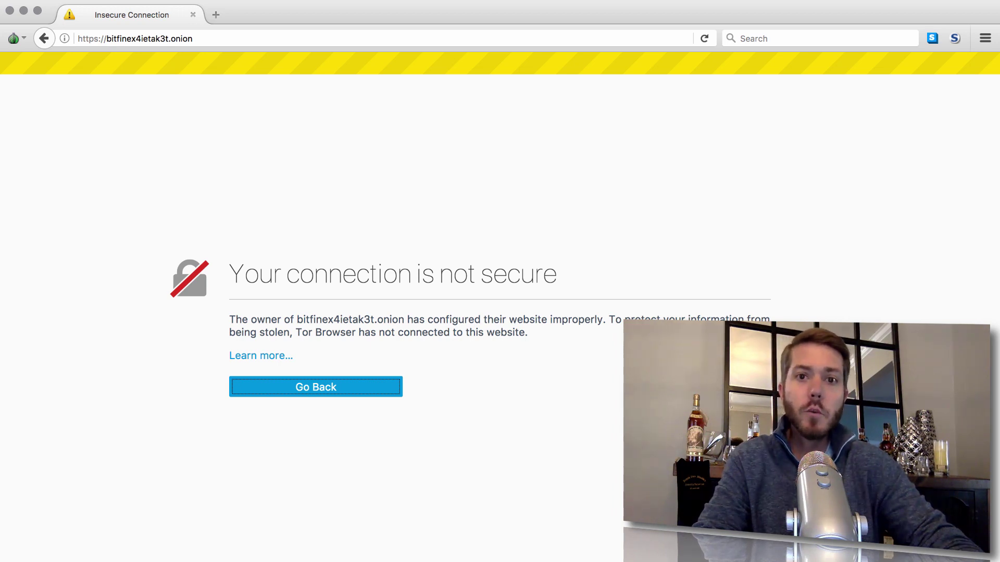
# Step: Reveal the SEC_ERROR_UNKNOWN_ISSUER certificate details, then cancel the Add Exception dialog
pyautogui.click(744, 386)
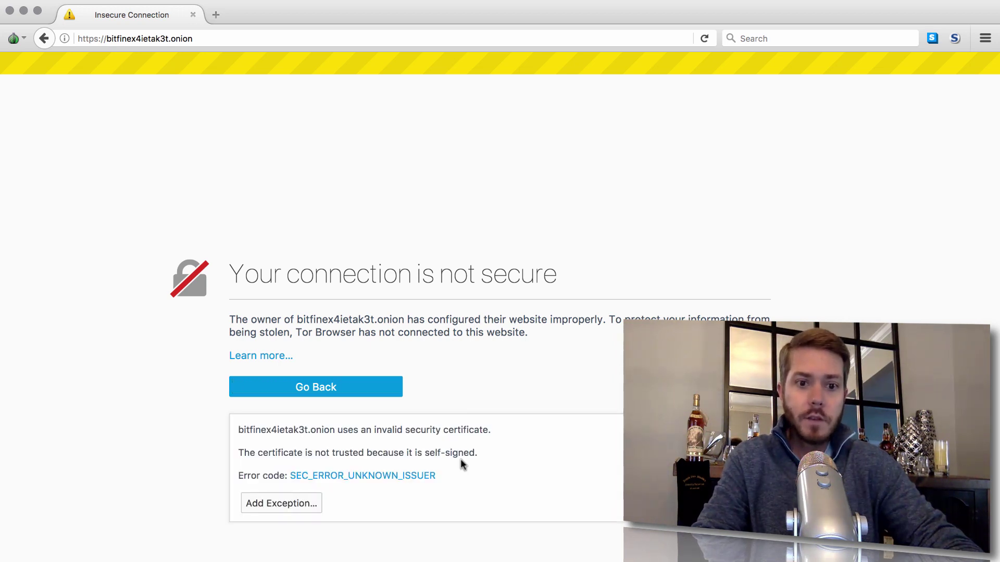
pyautogui.click(289, 498)
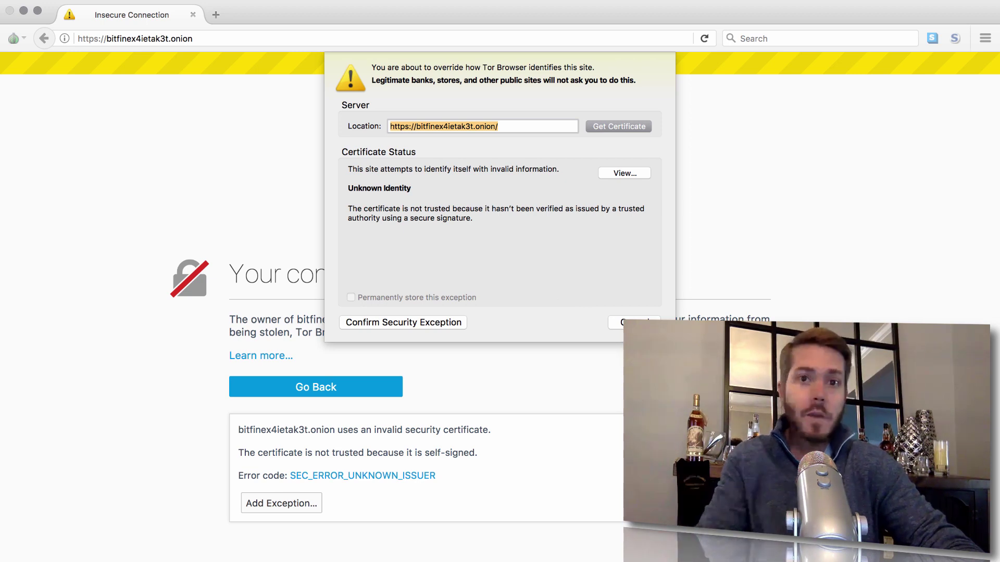
pyautogui.click(633, 322)
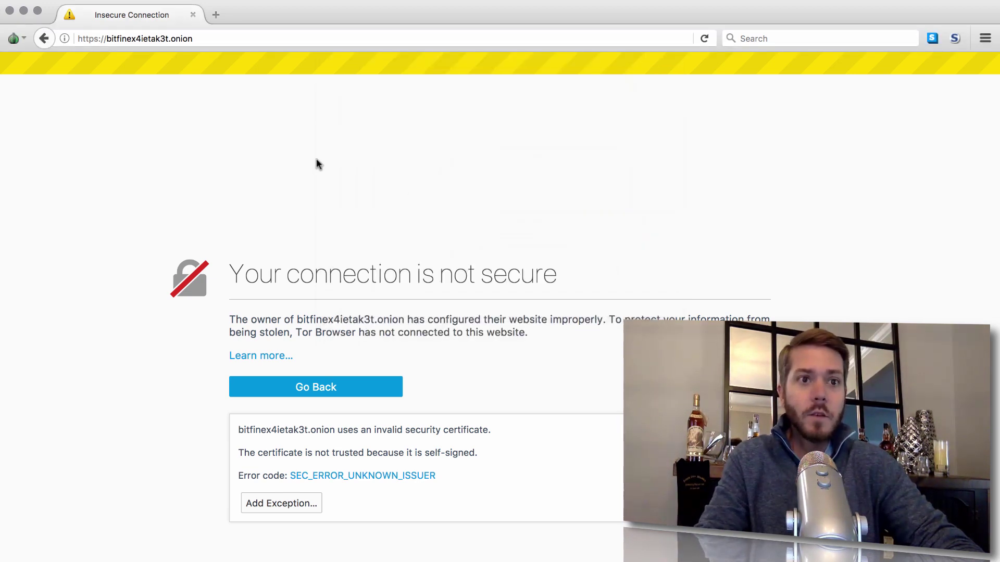
pyautogui.click(74, 4)
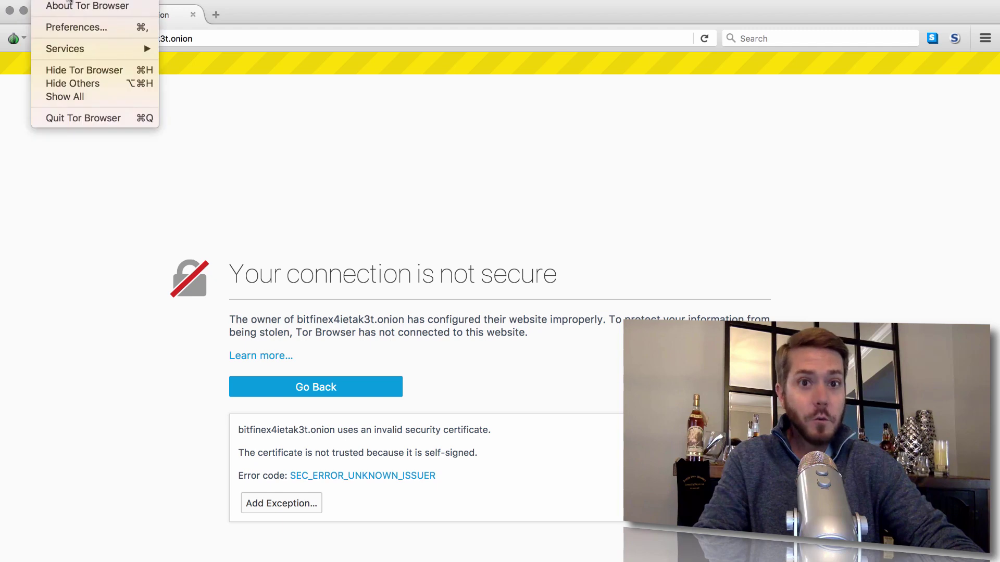
# Step: Uncheck 'Always use private browsing mode' in Privacy preferences and restart Tor Browser
pyautogui.click(68, 27)
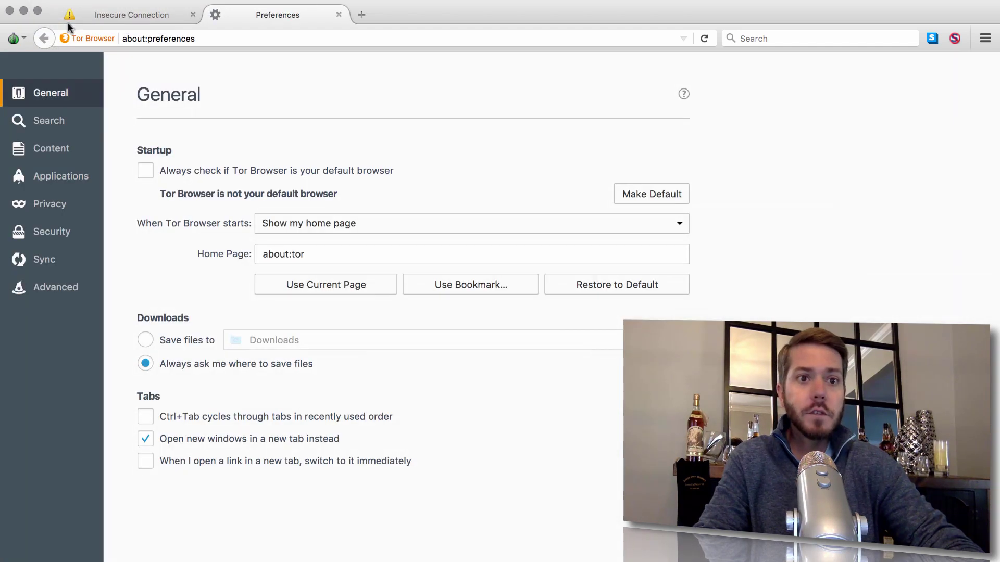
pyautogui.click(65, 207)
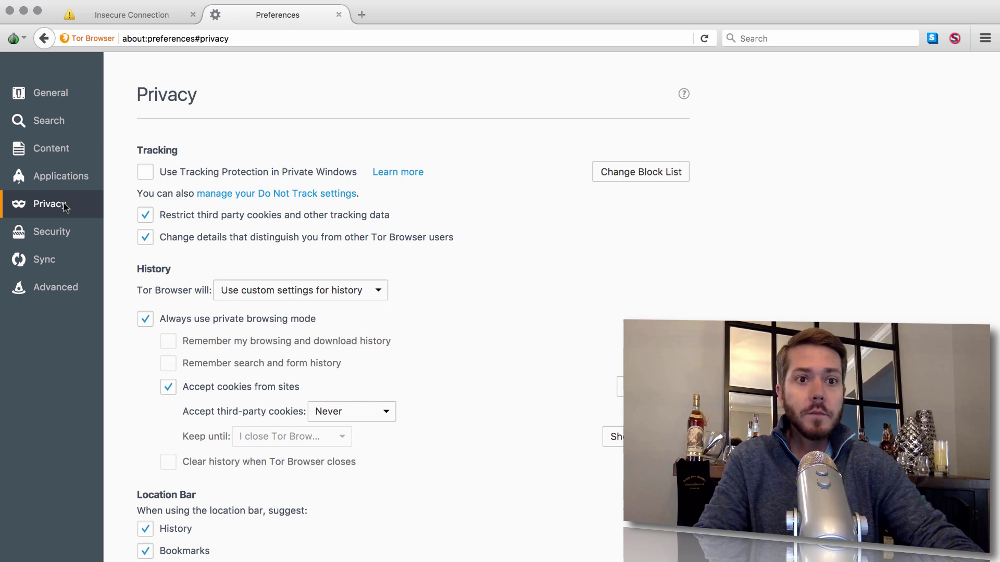
pyautogui.click(144, 319)
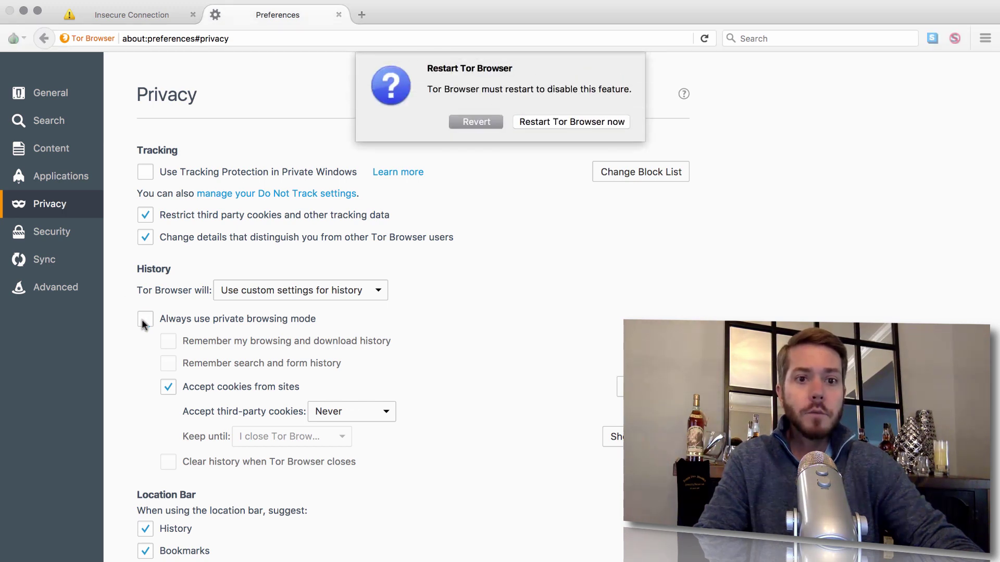
pyautogui.click(577, 121)
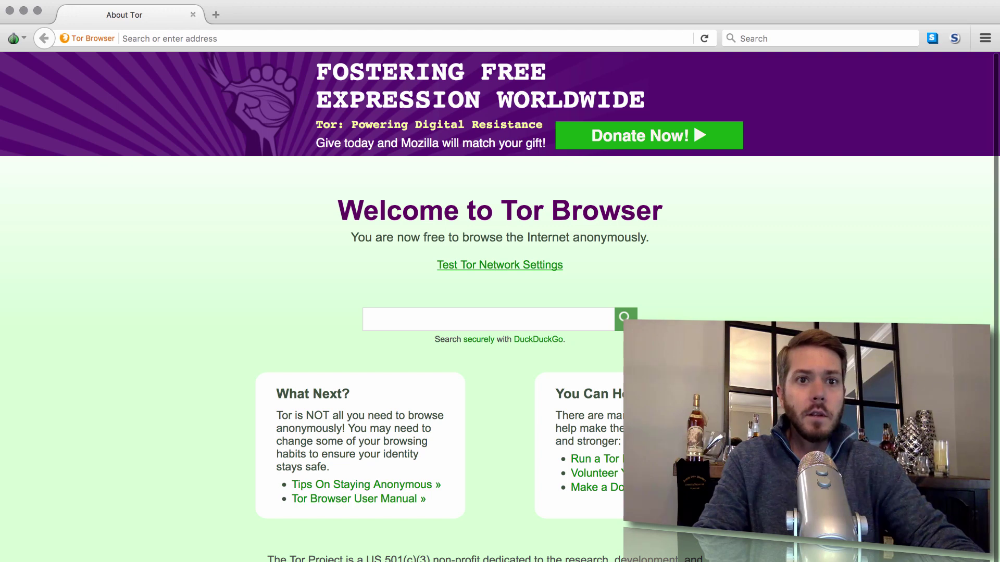
# Step: Reopen the Bitfinex bookmark and confirm a permanently stored exception for its self-signed certificate
pyautogui.click(260, 0)
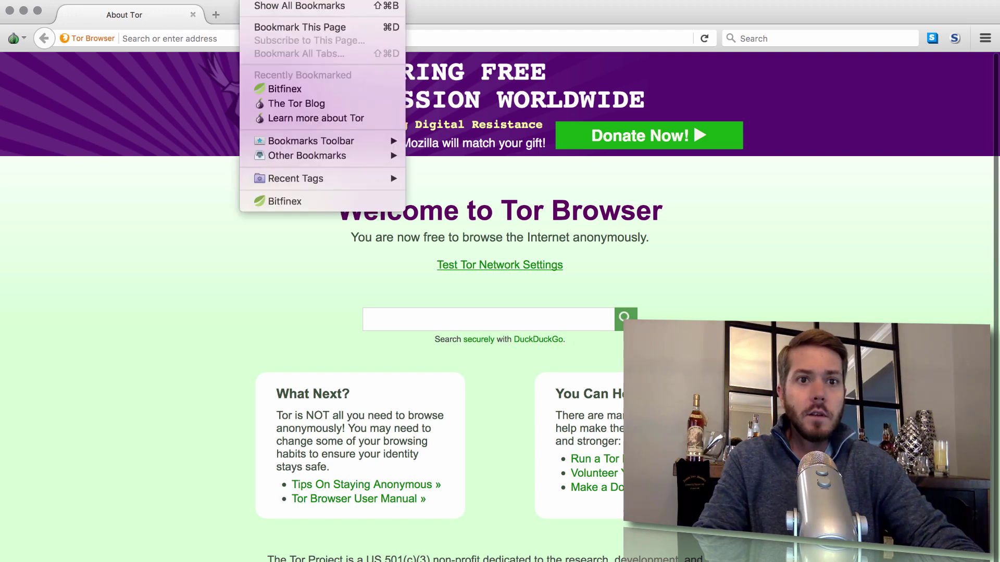
pyautogui.click(282, 86)
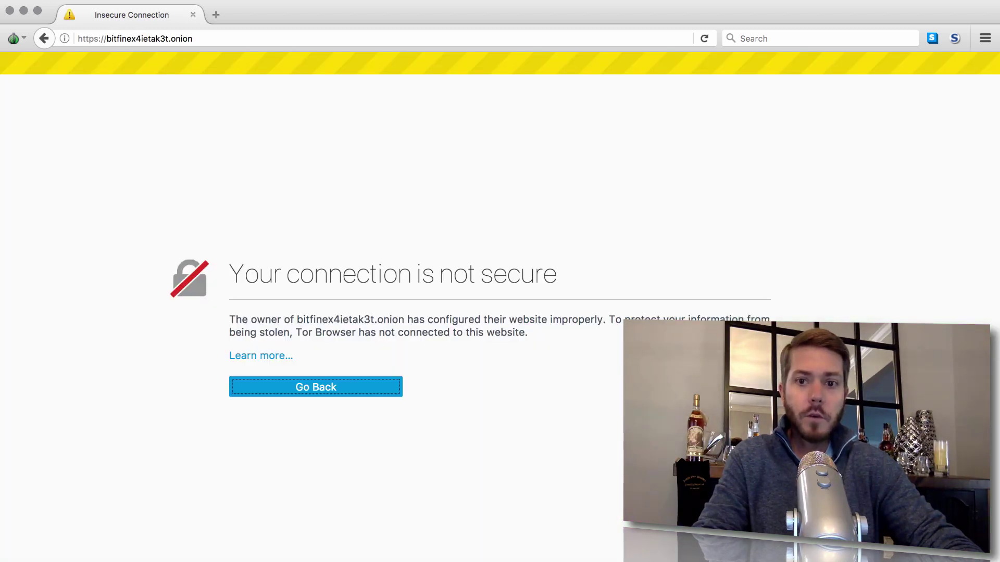
pyautogui.press('Tab')
pyautogui.press('Return')
pyautogui.click(280, 504)
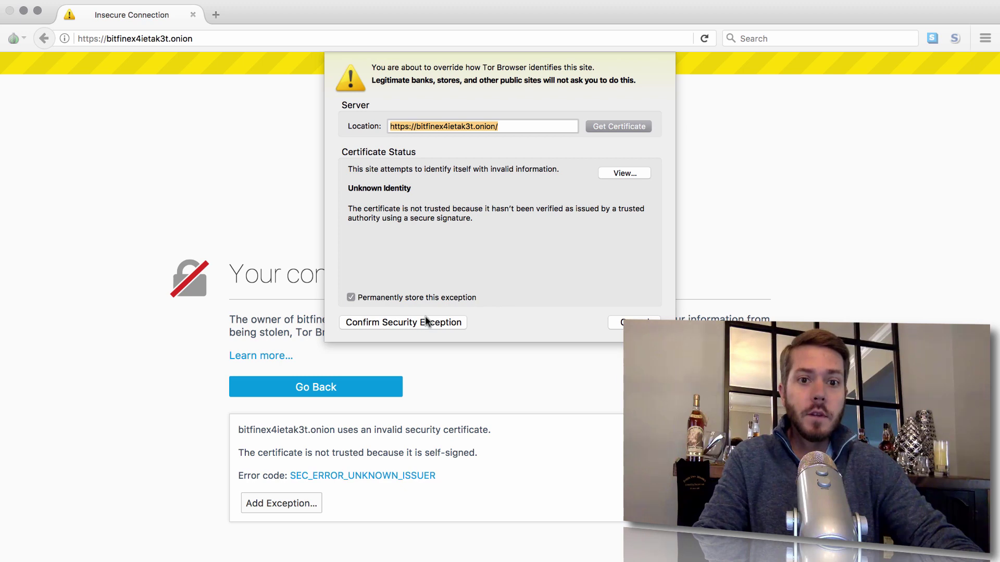
pyautogui.click(391, 323)
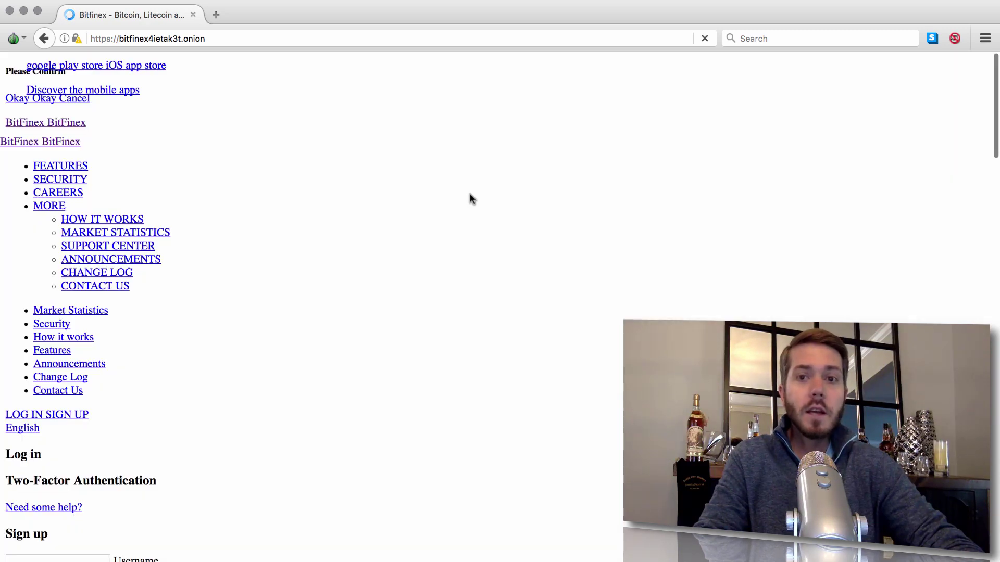
# Step: Temporarily allow all scripts on the Bitfinex page in NoScript, then review and close Privacy preferences
pyautogui.click(956, 39)
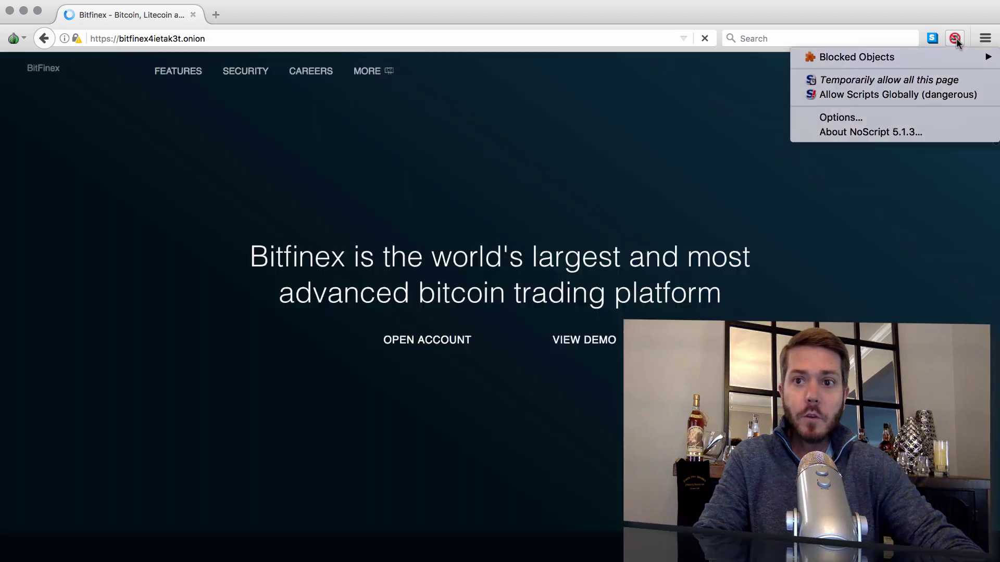
pyautogui.click(935, 79)
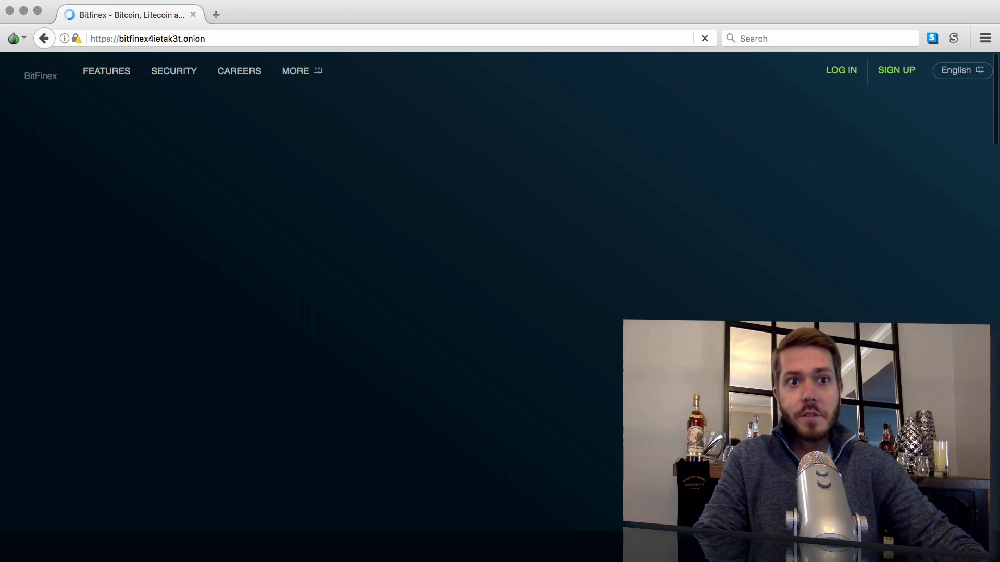
pyautogui.click(57, 0)
pyautogui.click(65, 26)
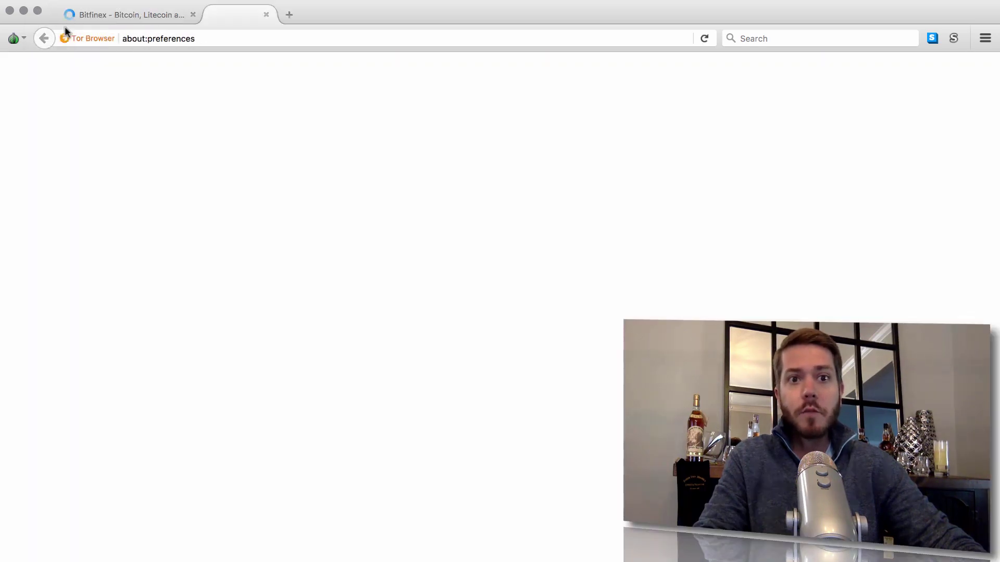
pyautogui.click(26, 204)
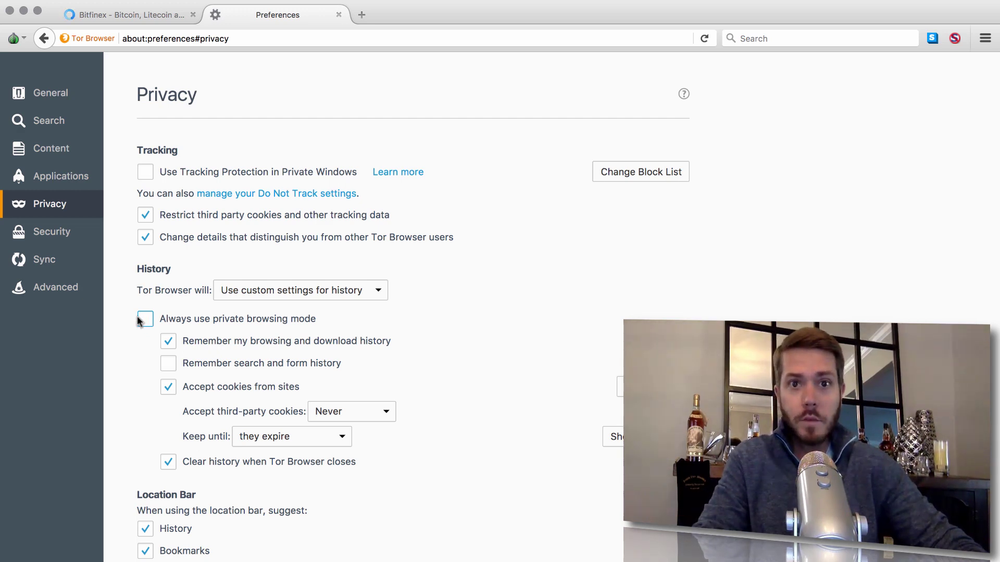
pyautogui.click(338, 14)
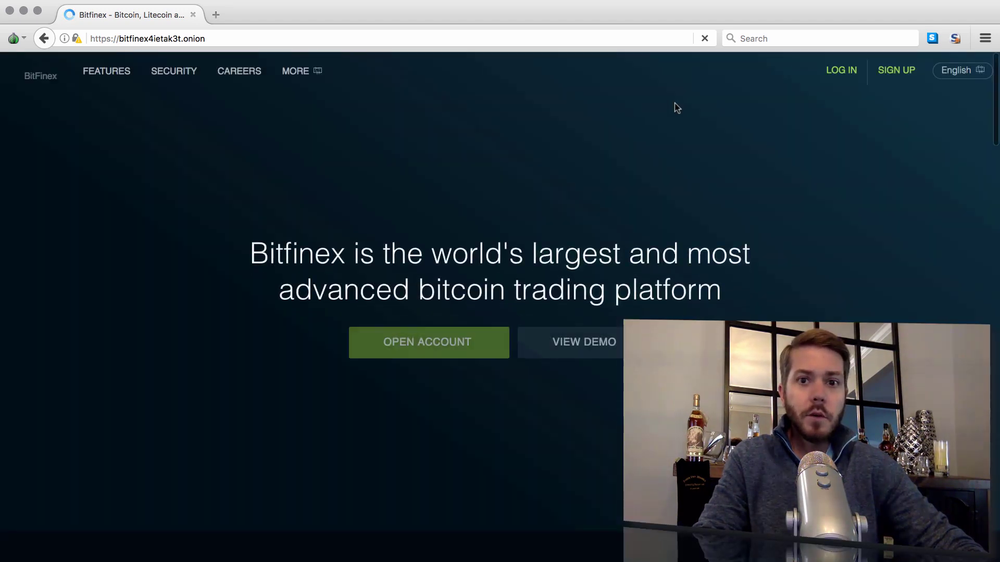
# Step: Choose Security from the Bitfinex account dropdown to reach the 10/15-rated security settings
pyautogui.click(846, 80)
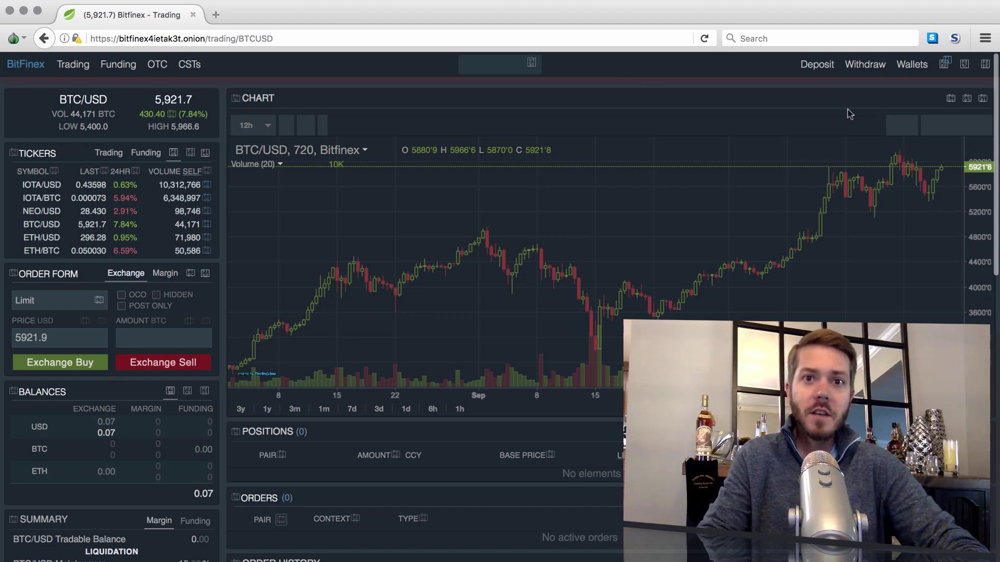
pyautogui.click(985, 71)
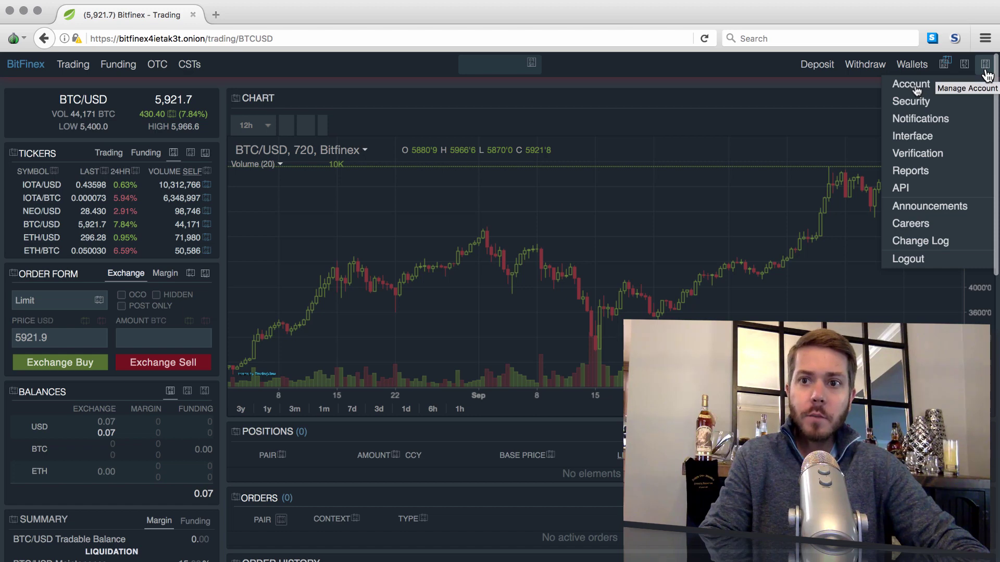
pyautogui.click(964, 65)
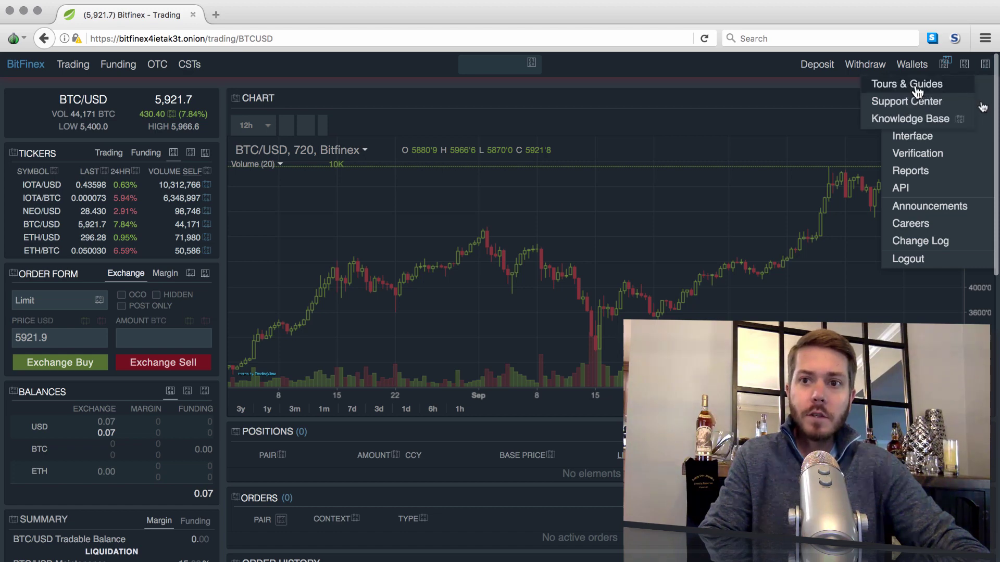
pyautogui.click(981, 103)
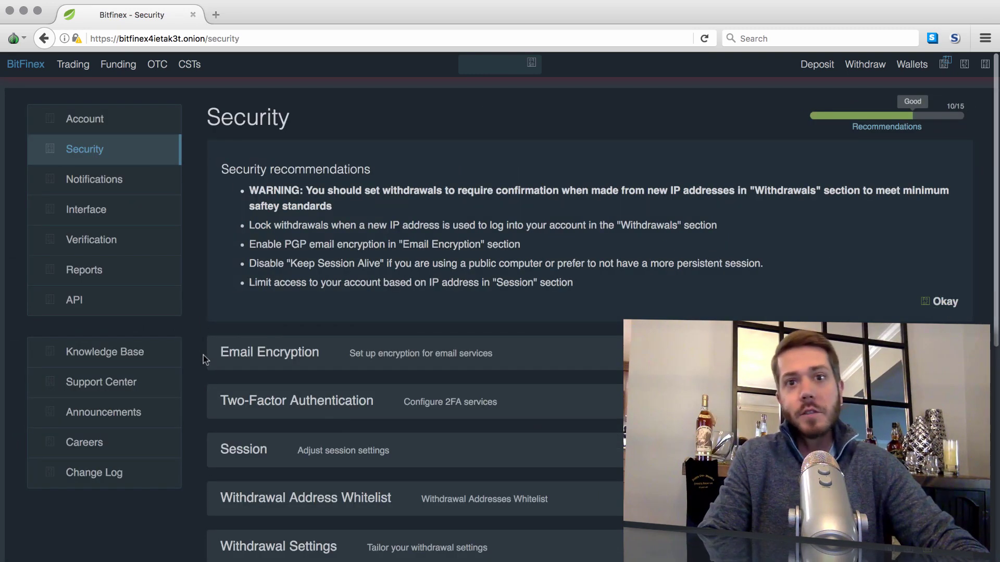
pyautogui.scroll(-1, 233, 415)
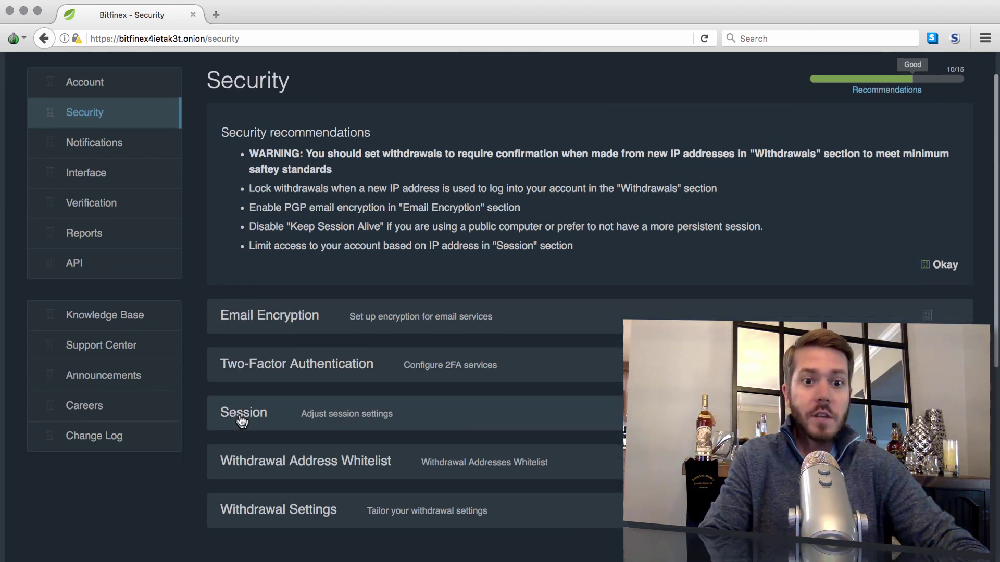
pyautogui.click(241, 421)
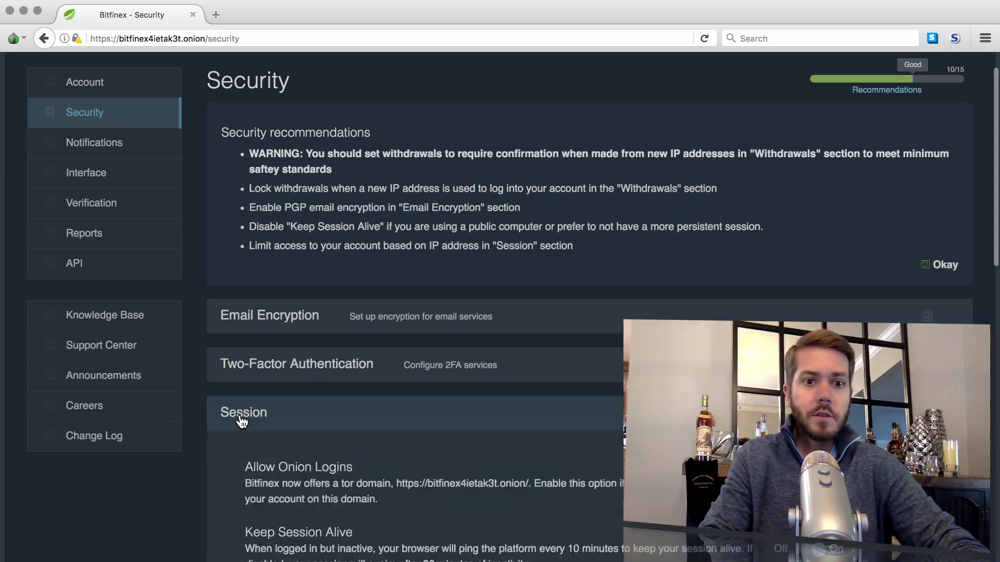
pyautogui.scroll(-5, 291, 286)
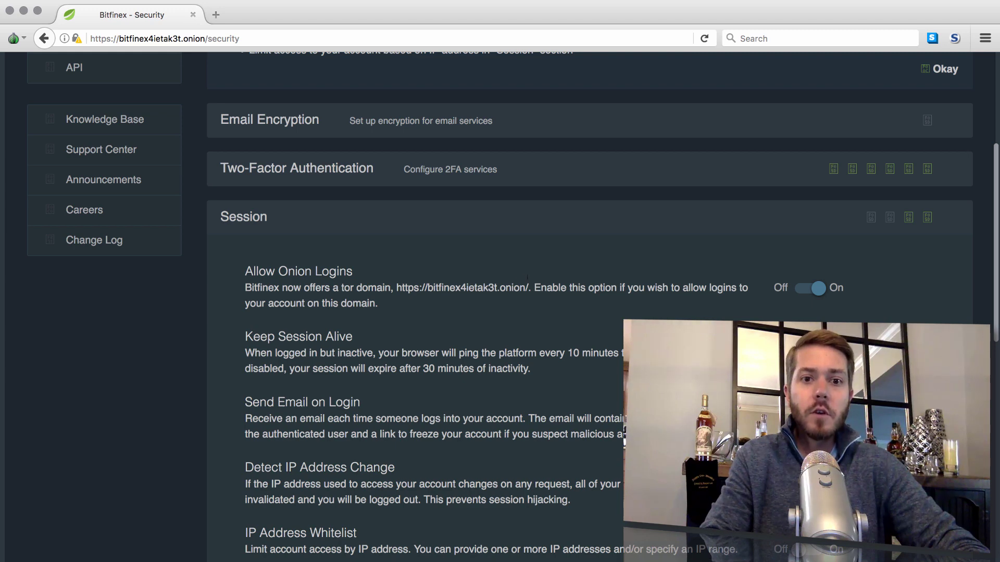
pyautogui.moveTo(397, 288); pyautogui.dragTo(474, 288)
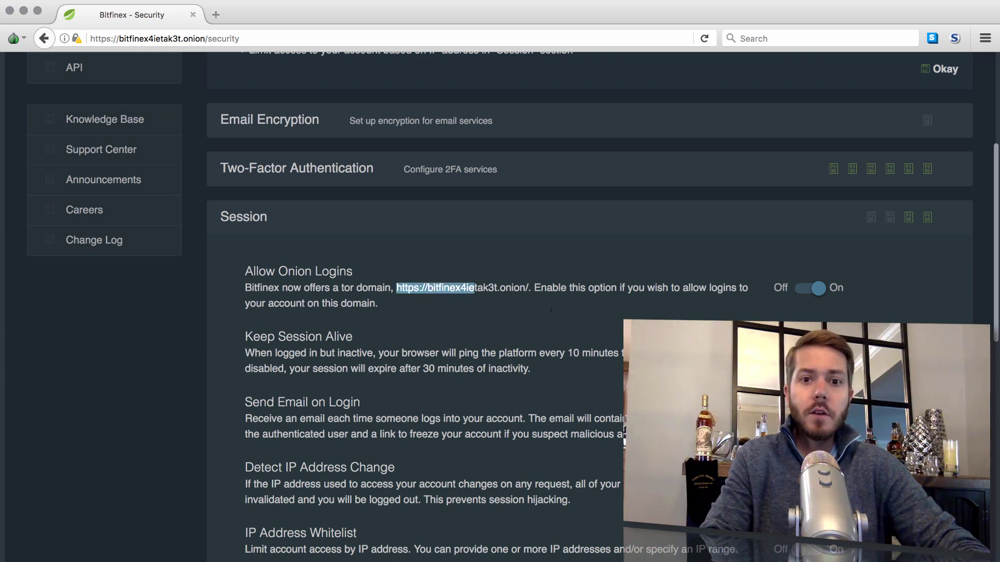
pyautogui.moveTo(551, 310); pyautogui.dragTo(530, 289)
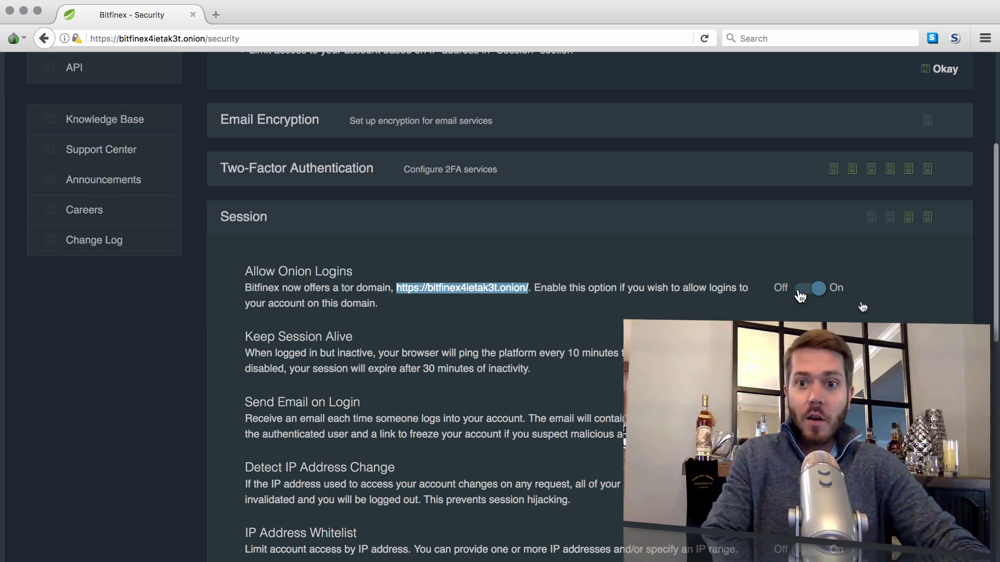
pyautogui.scroll(-1, 489, 280)
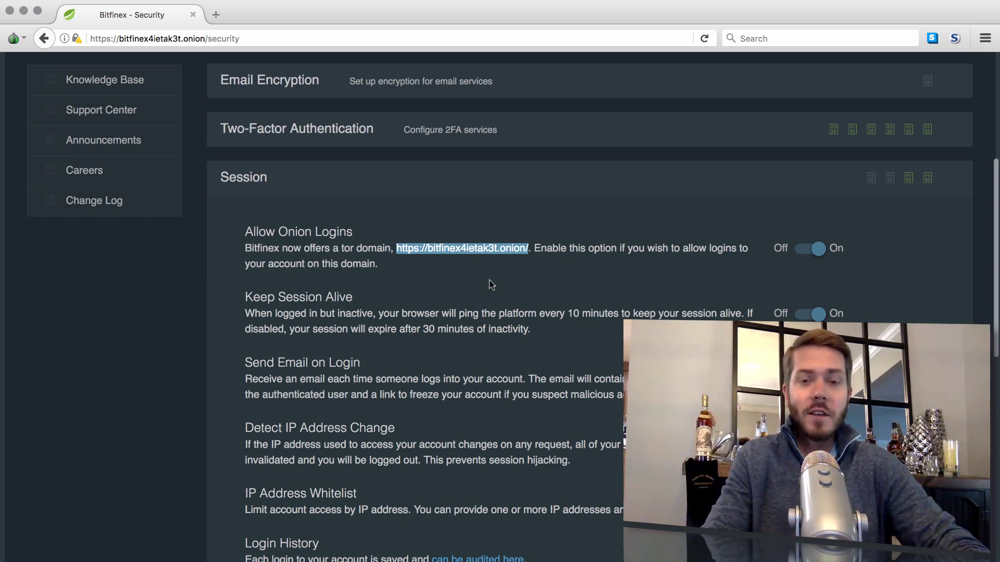
pyautogui.click(260, 185)
pyautogui.scroll(3, 188, 237)
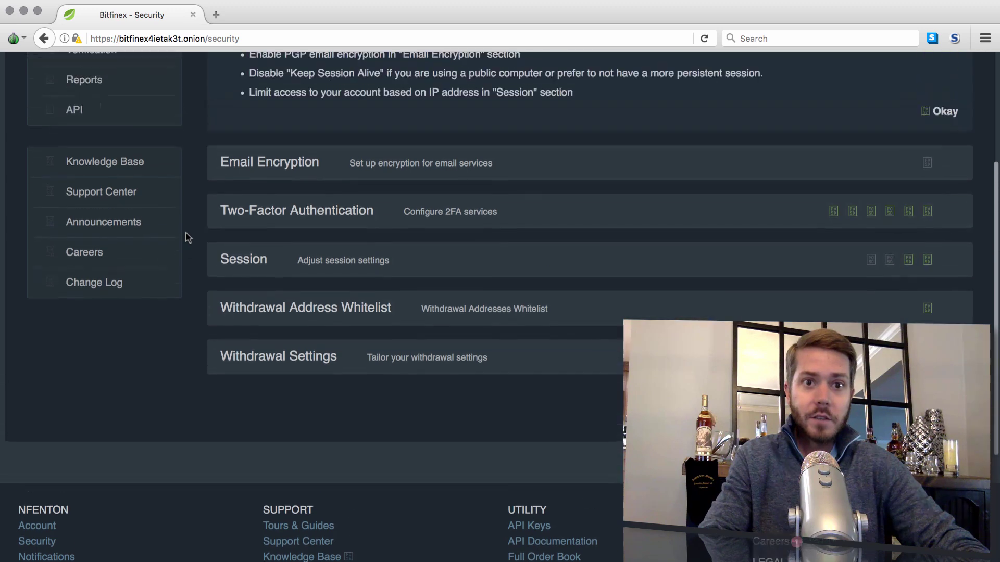
pyautogui.scroll(5, 188, 238)
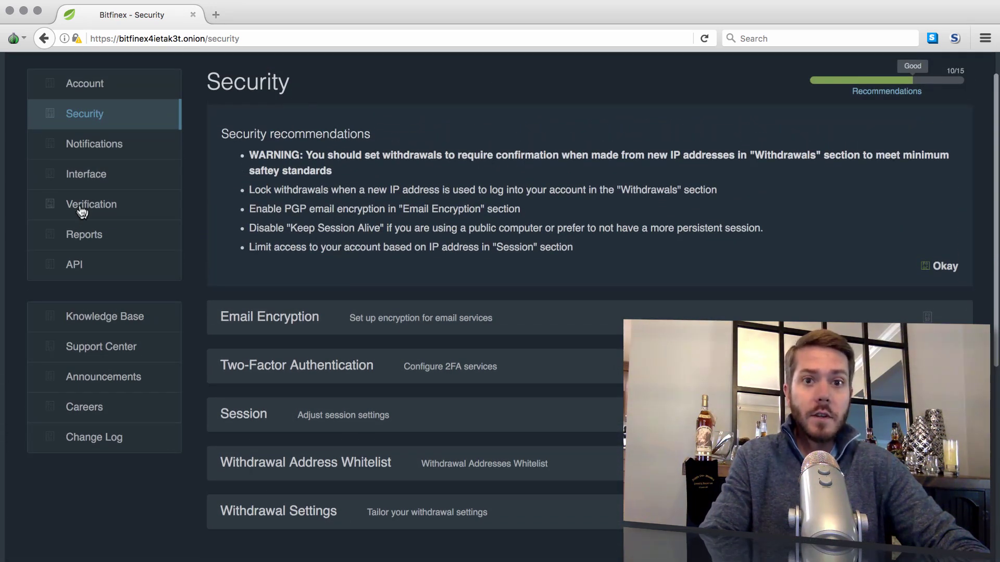
# Step: Go to the Verification page from the account sidebar and scroll back to its top
pyautogui.click(81, 208)
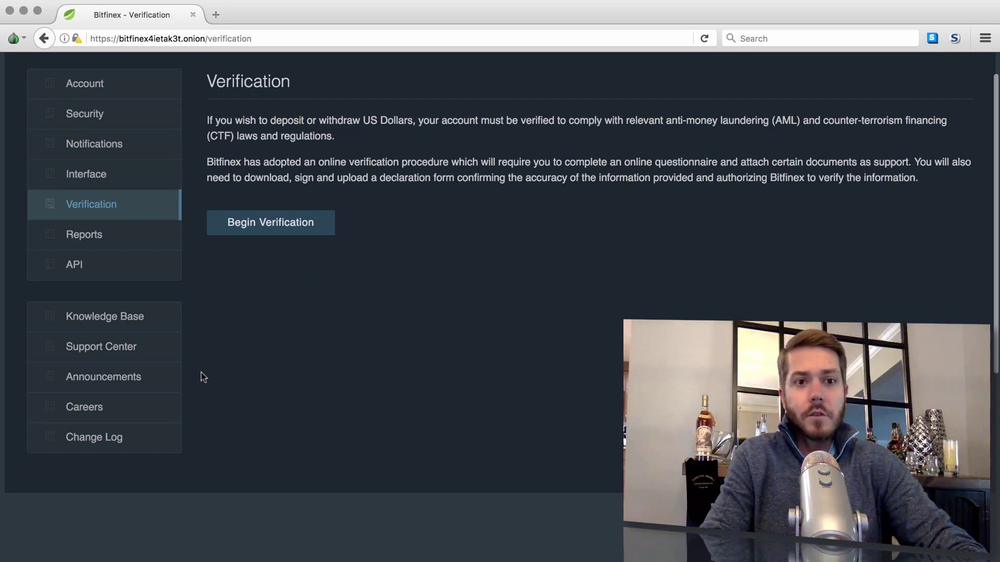
pyautogui.scroll(1, 197, 299)
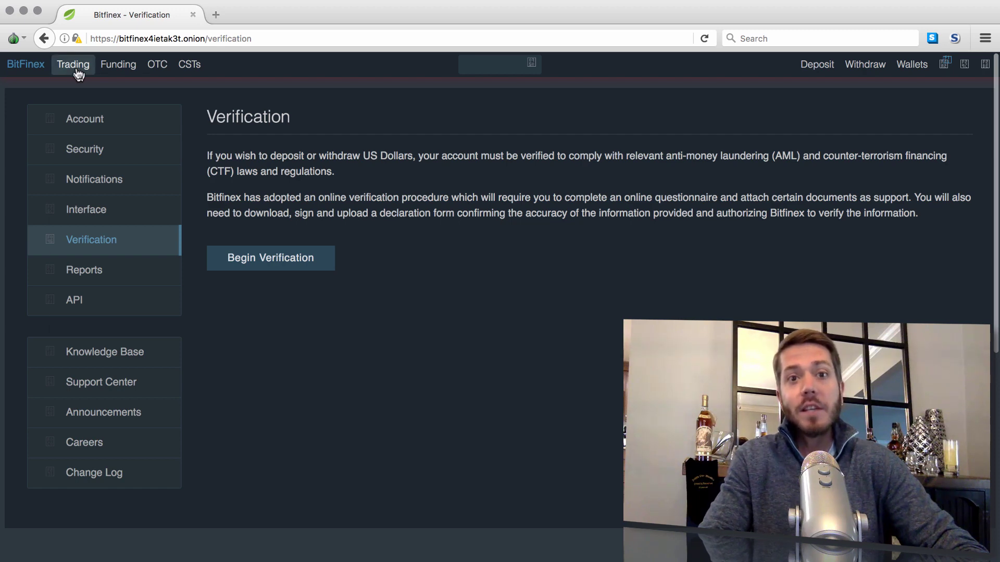
# Step: Choose Bitcoin from the Funding menu in the top bar to reach the BTC Funding page
pyautogui.moveTo(79, 73)
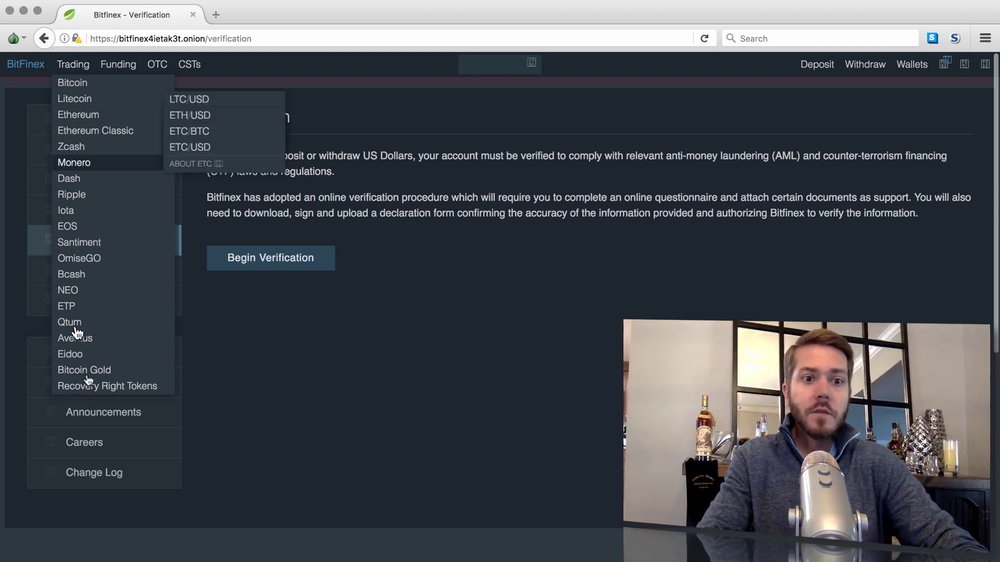
pyautogui.moveTo(89, 380)
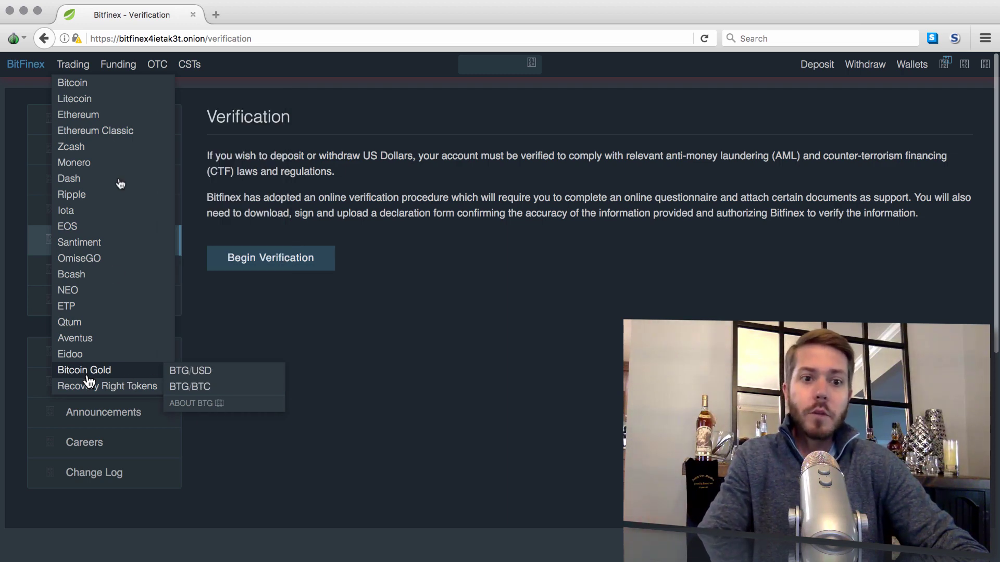
pyautogui.click(119, 65)
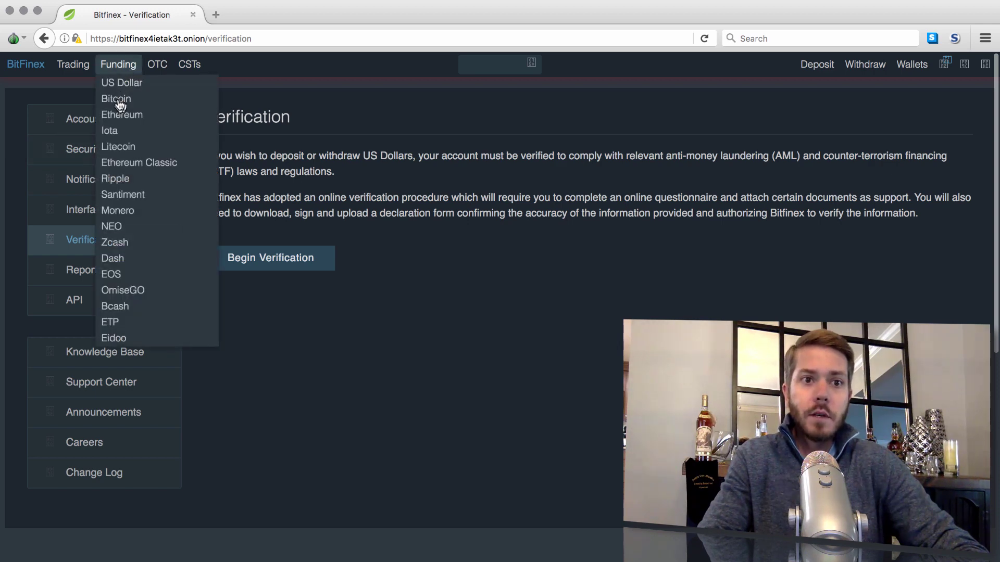
pyautogui.click(118, 100)
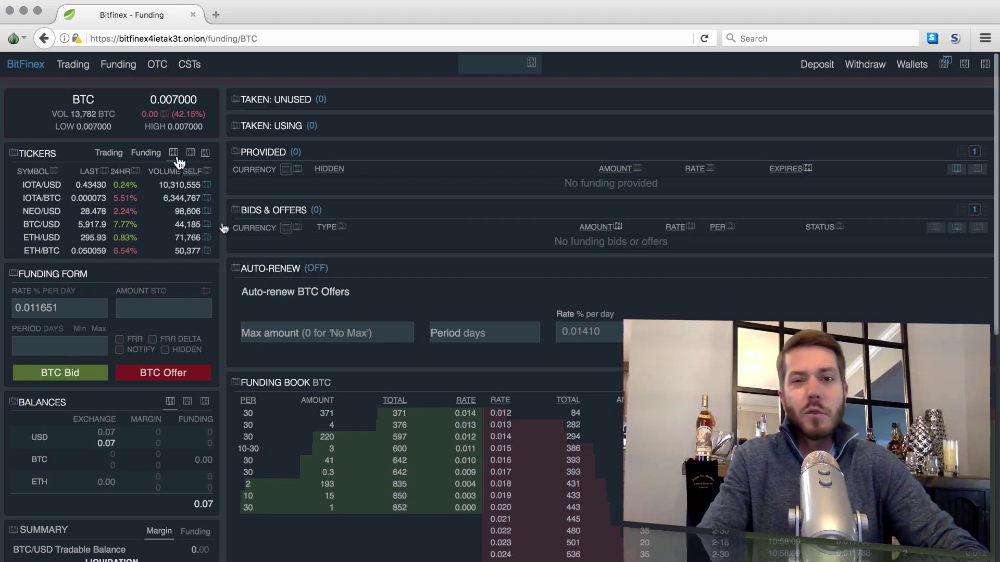
pyautogui.click(211, 199)
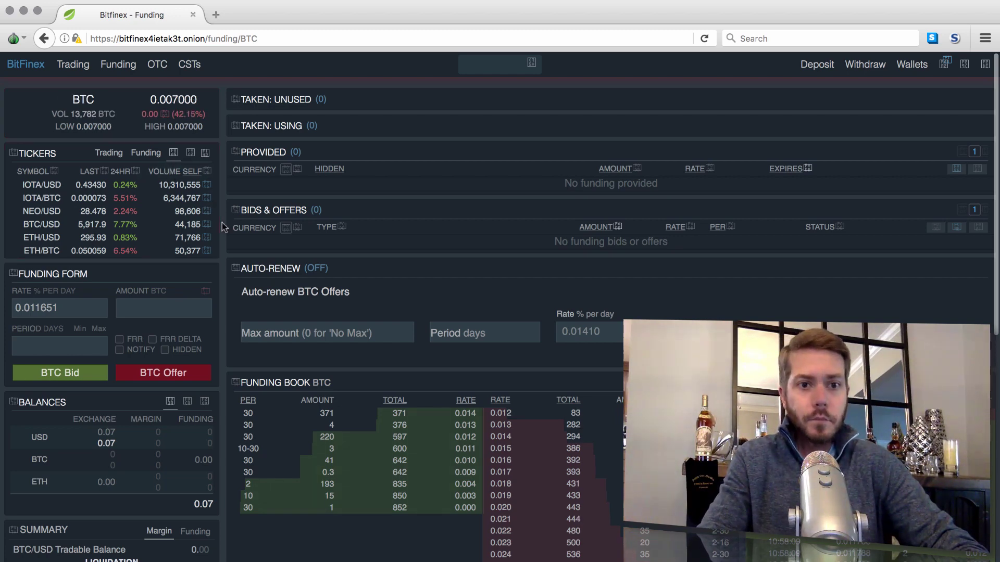